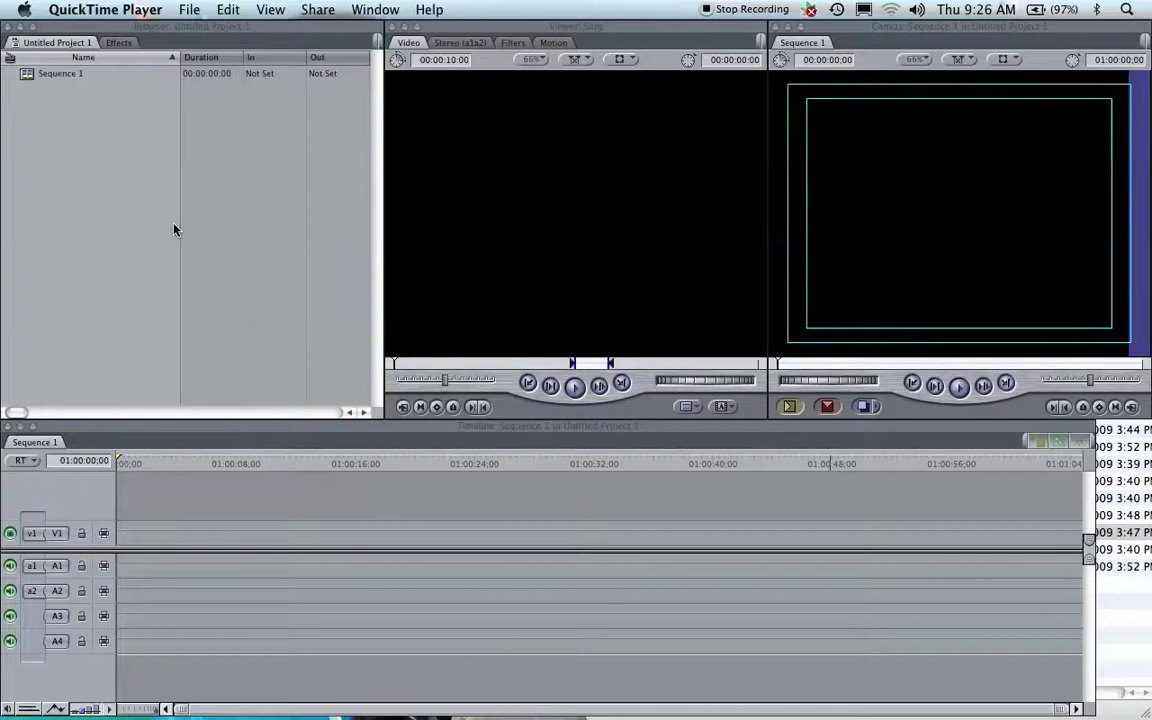
Bring the Final Cut Pro window with Untitled Project 1 and its empty Sequence 1 to the front
left_click(104, 196)
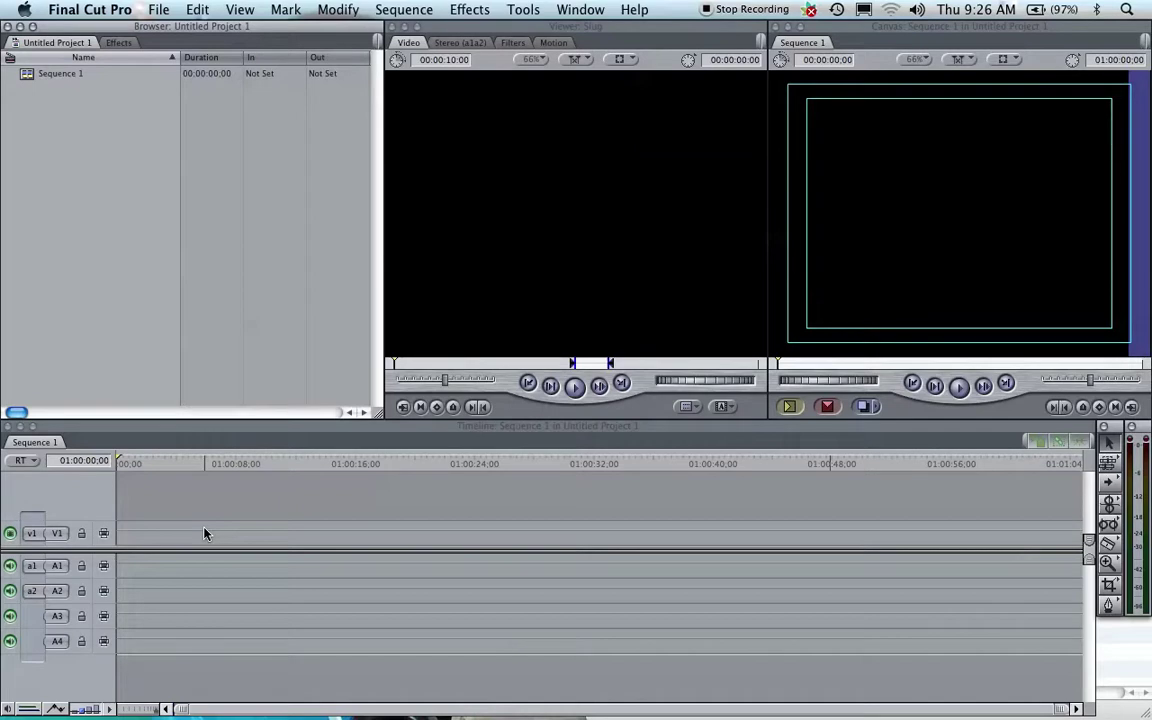
Import Boxing.mov from the Finder video folder into the Final Cut Pro Browser
key("super+Tab")
left_click(829, 433)
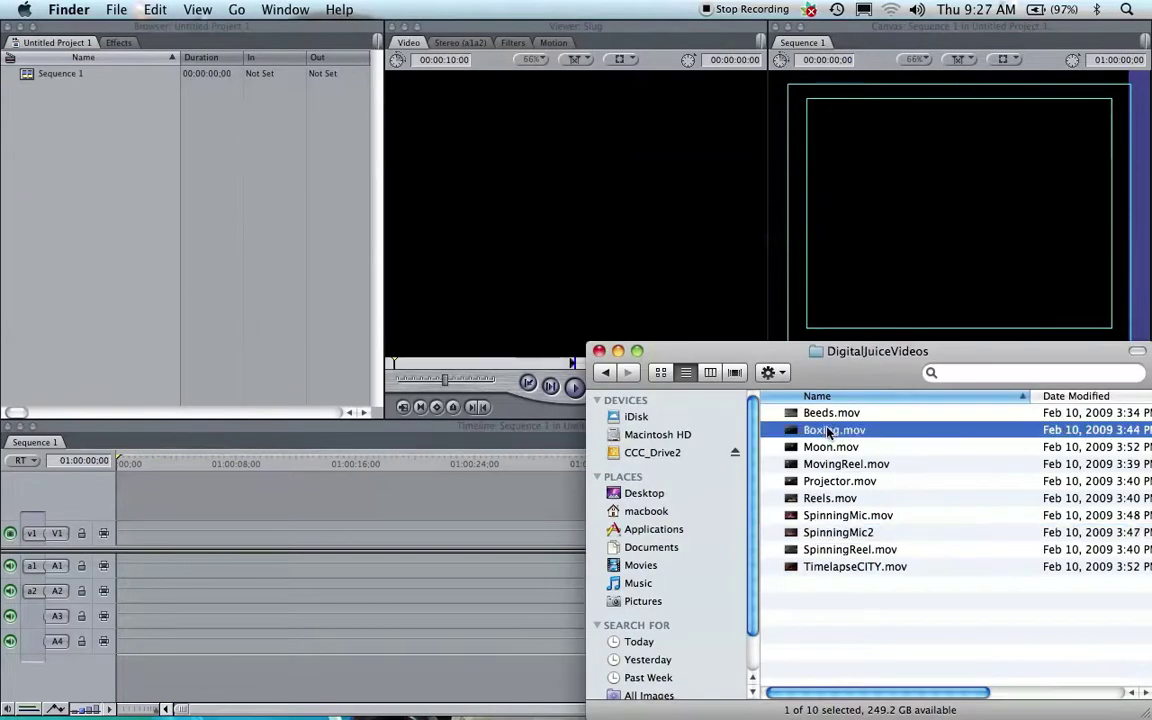
left_click_drag(829, 433, 117, 235)
Place the Boxing clip on track V1 of Sequence 1, keeping the current sequence settings
left_click(116, 231)
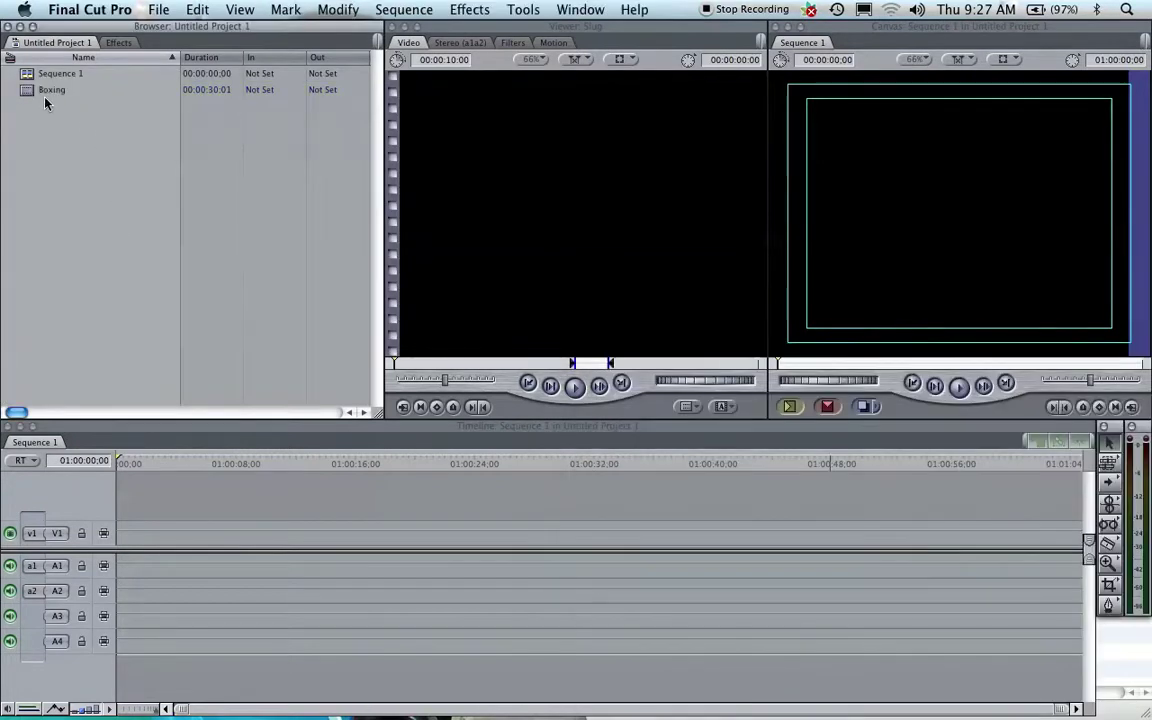
left_click_drag(52, 103, 131, 530)
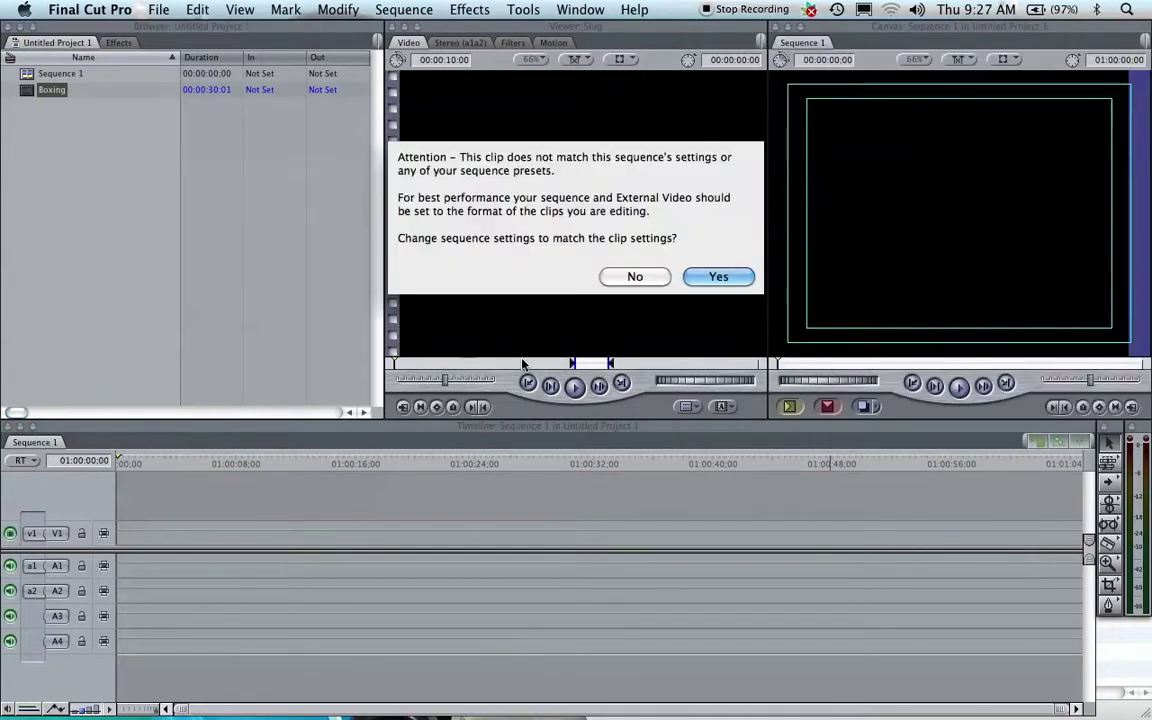
left_click(638, 276)
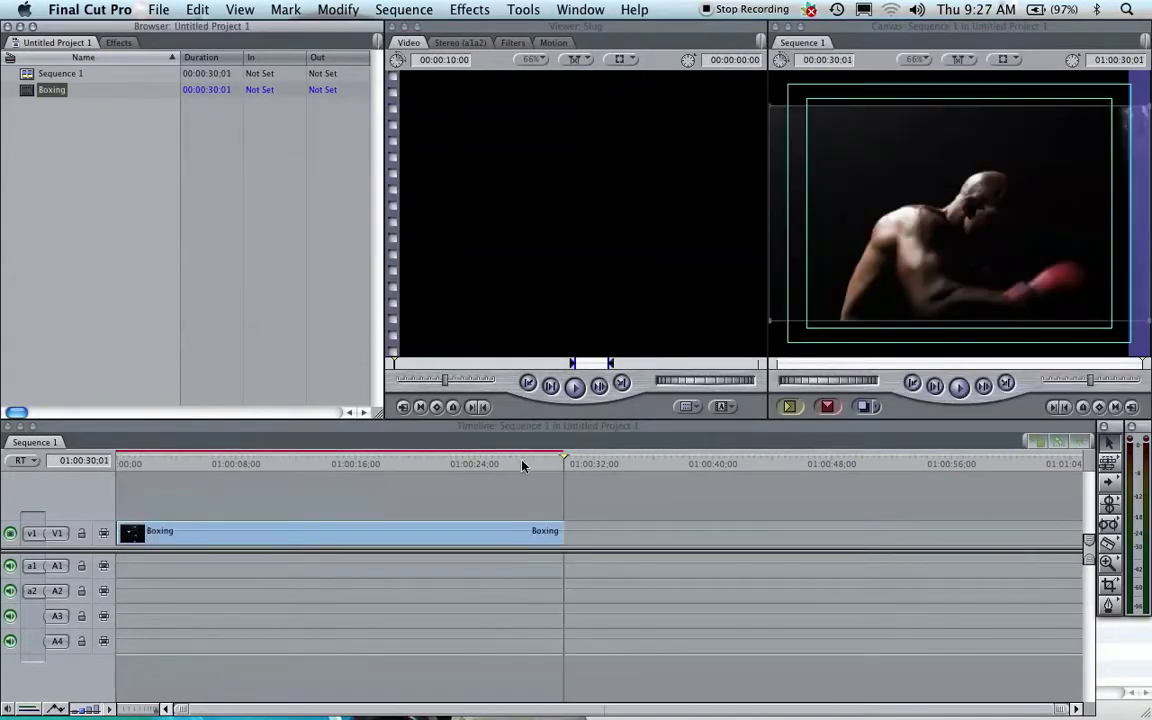
Scrub the Boxing clip to about 01:00:18, then play it in the Canvas and stop at 01:00:19:12
left_click_drag(483, 464, 222, 462)
left_click_drag(318, 463, 388, 463)
left_click(958, 386)
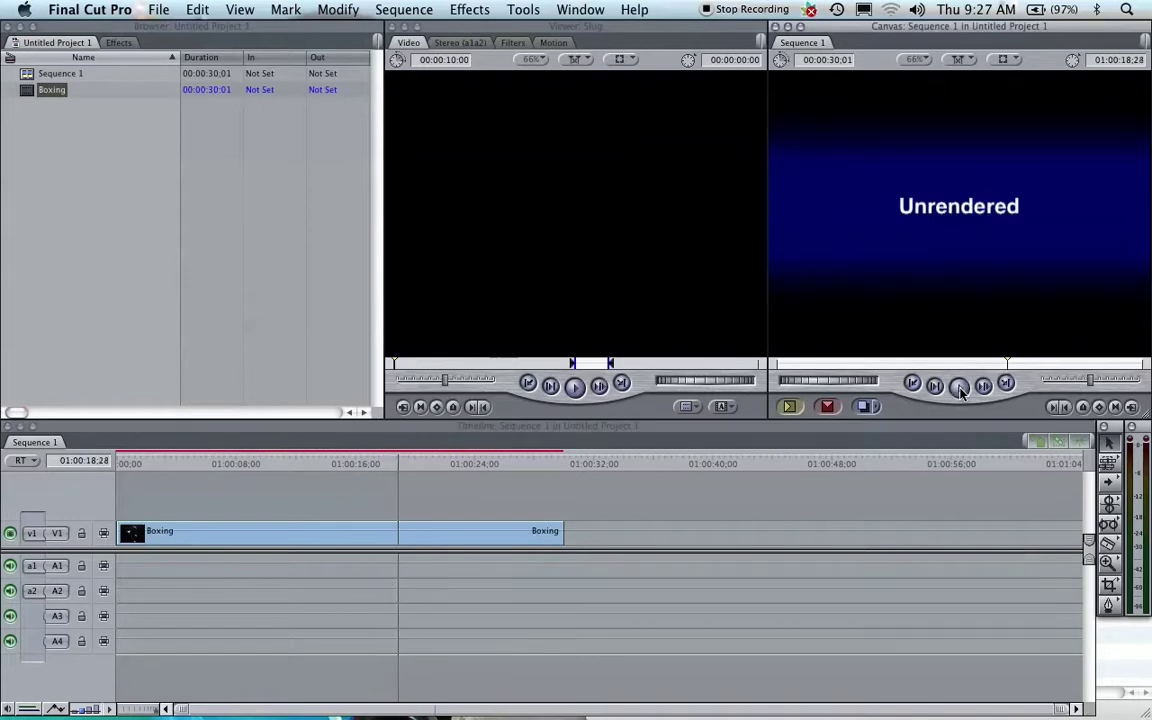
left_click(958, 386)
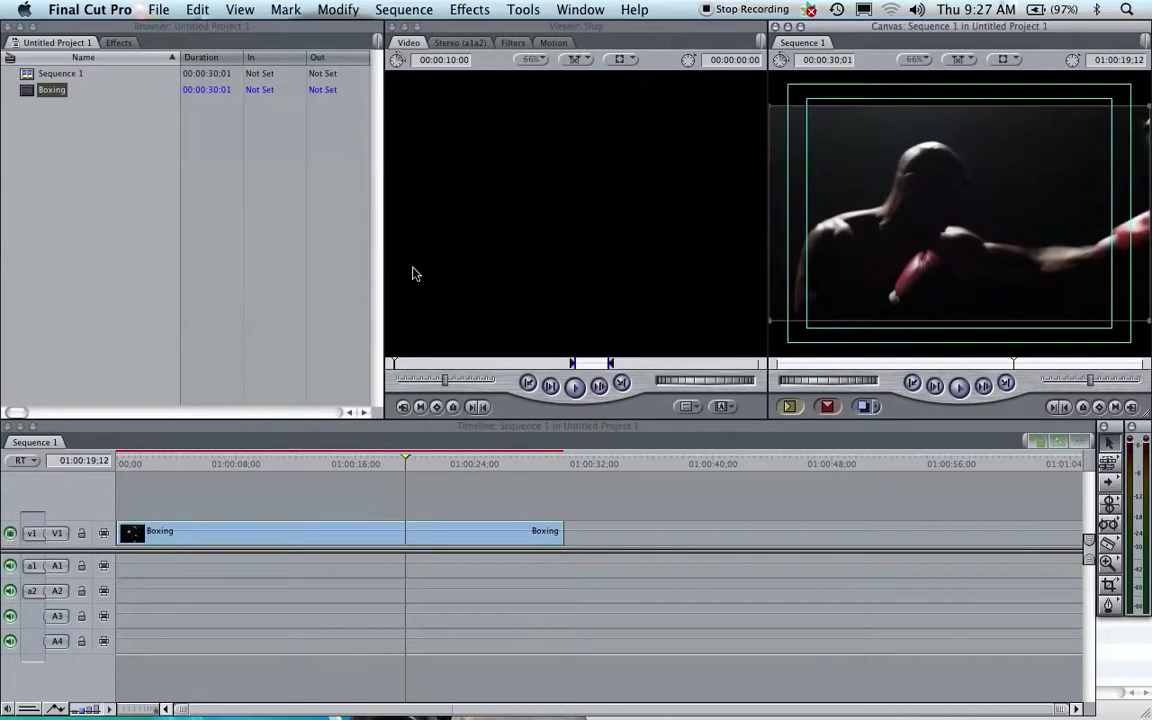
left_click(404, 10)
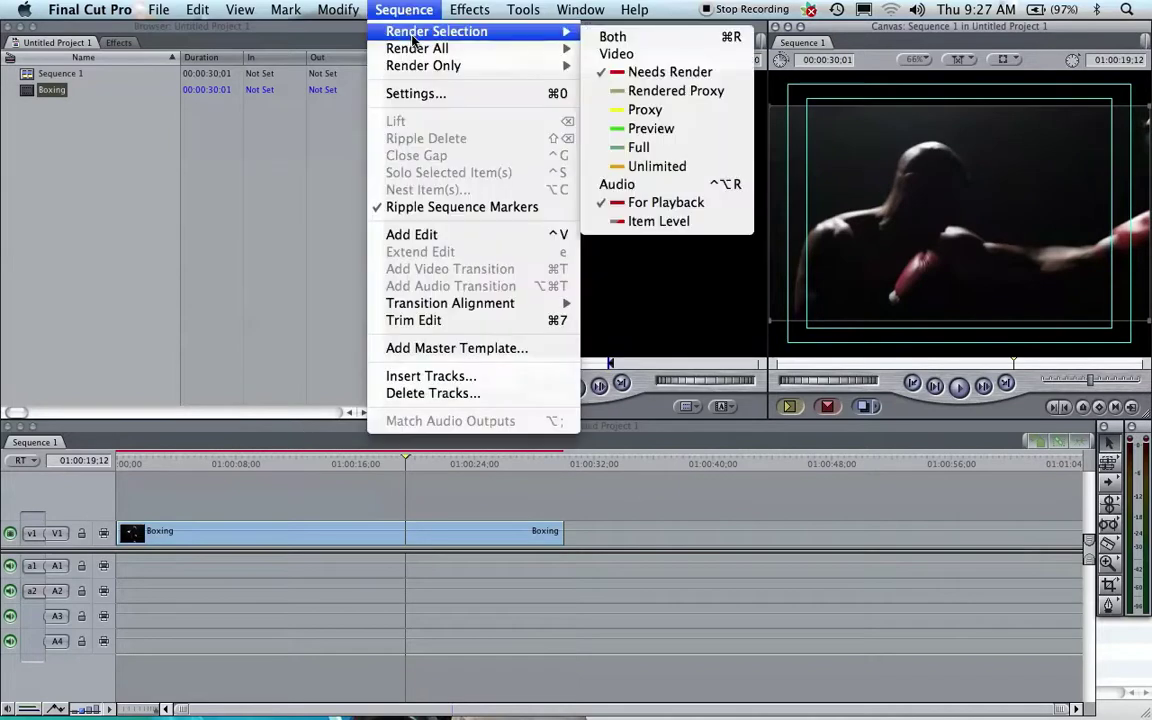
mouse_move(414, 50)
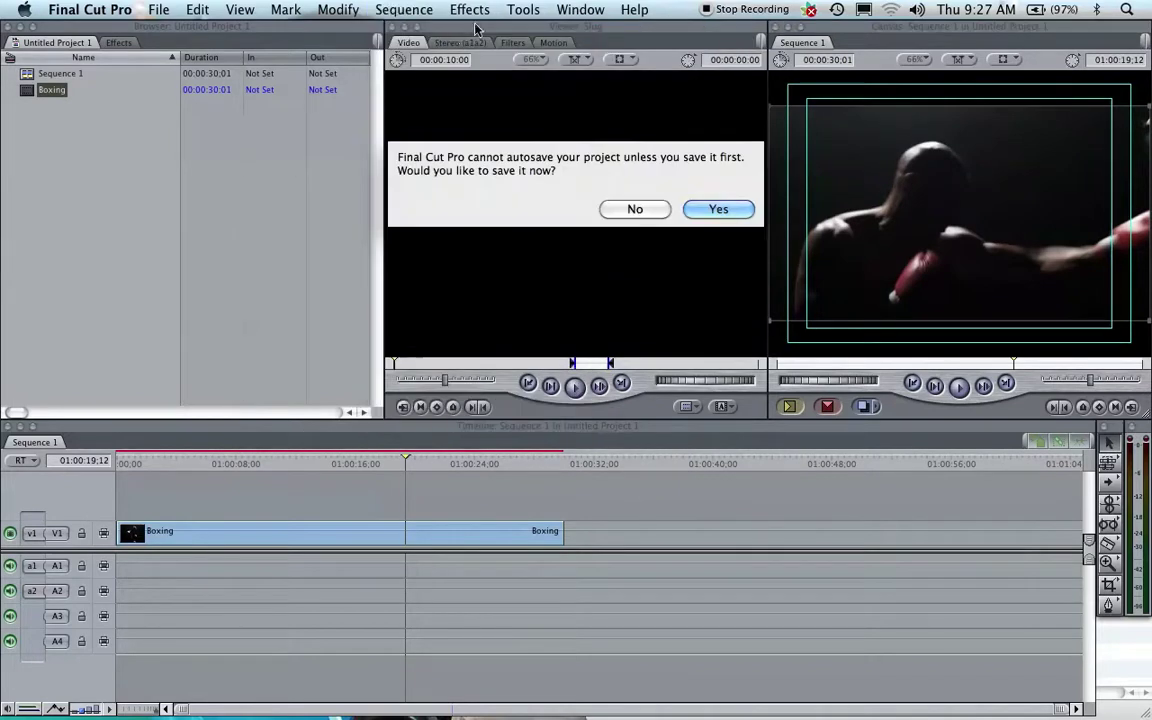
left_click(645, 209)
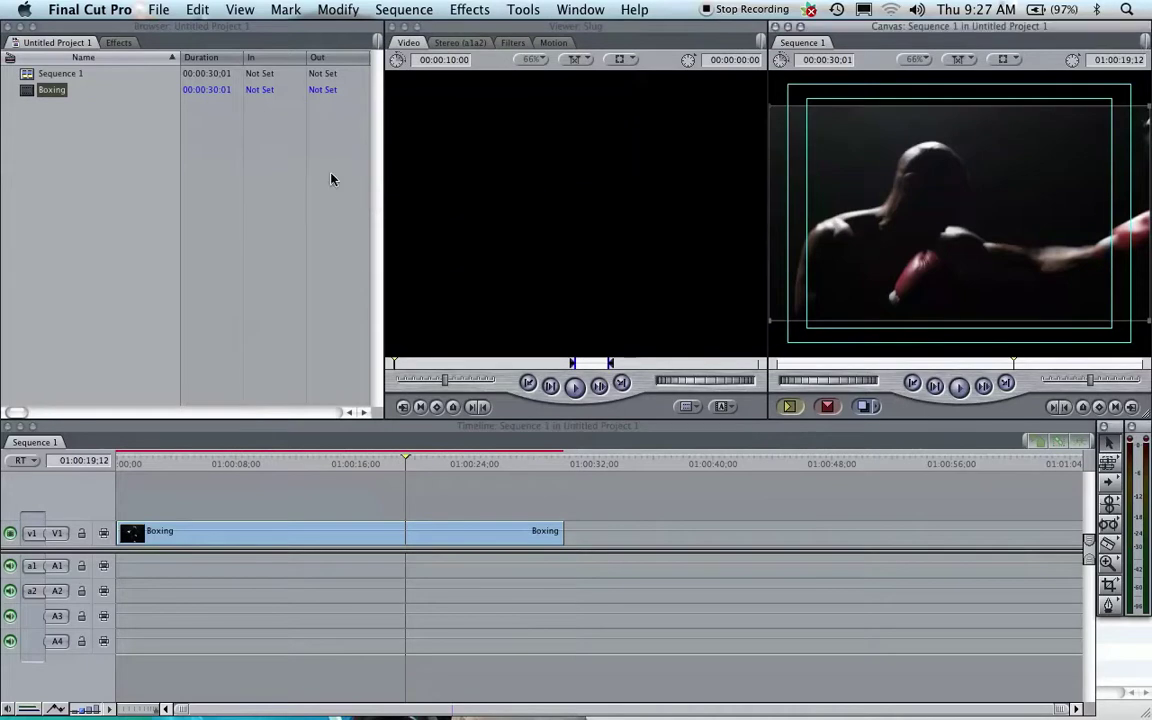
left_click(108, 193)
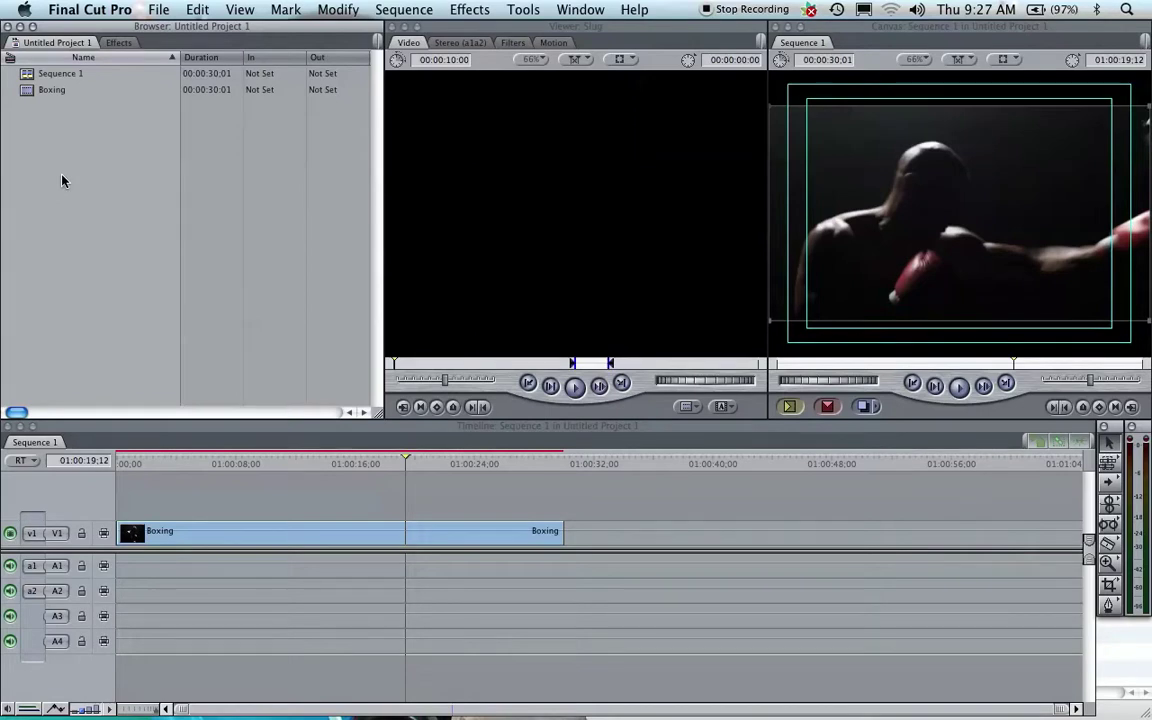
Open System Settings from the Final Cut Pro menu to reach the Scratch Disks options
left_click(95, 12)
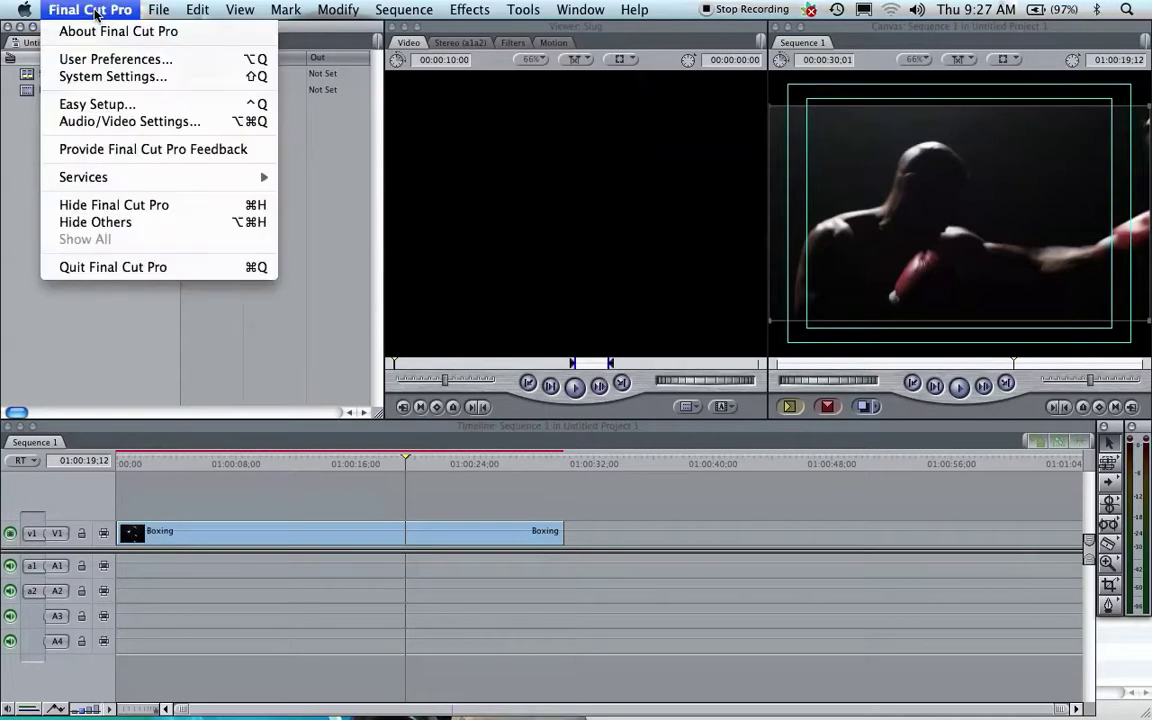
left_click(82, 75)
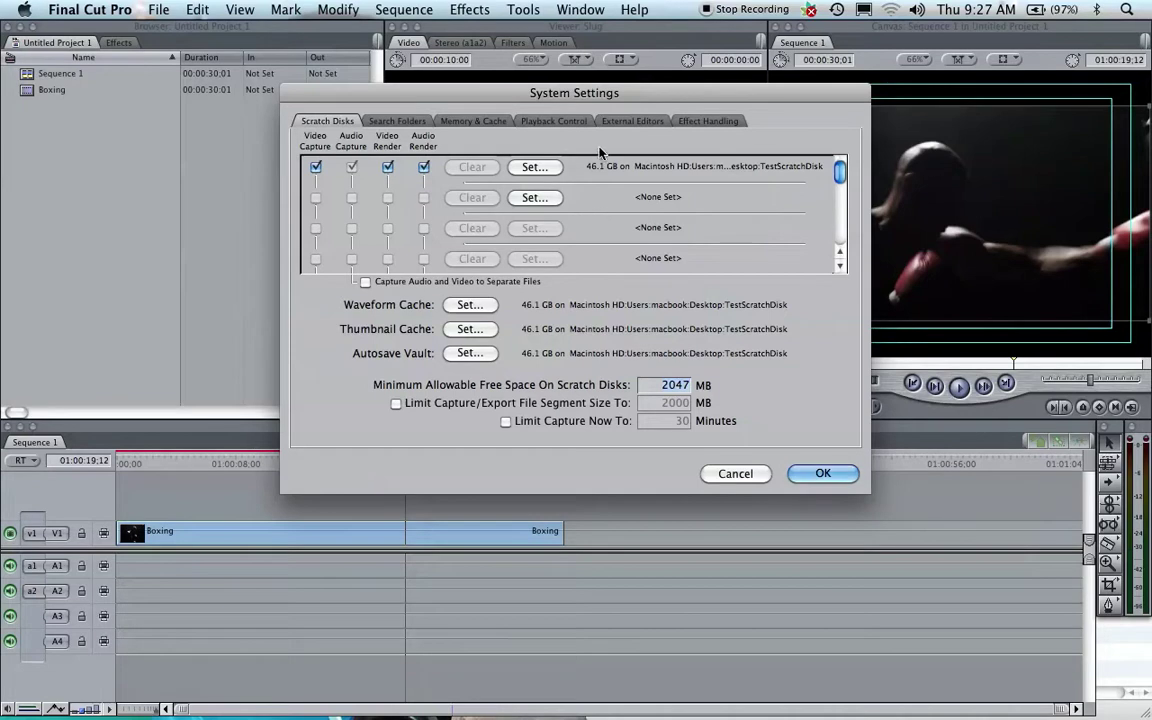
Set the scratch disk and the waveform cache to Desktop > TestScratchDisk
left_click(534, 167)
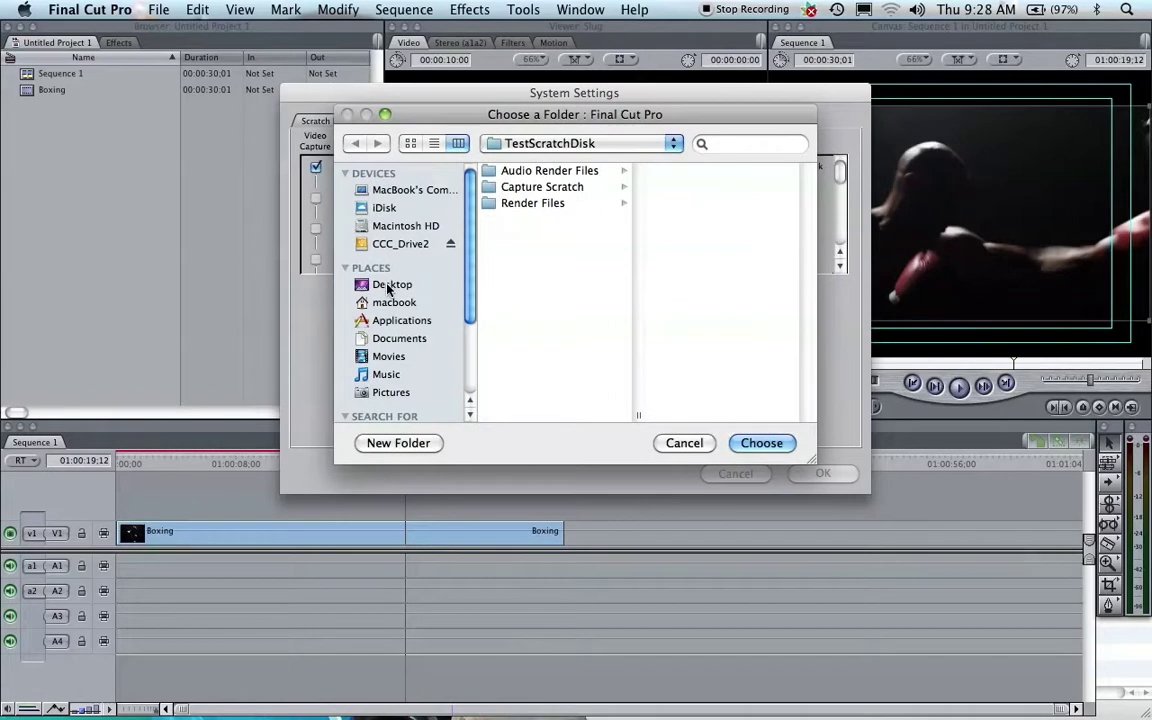
left_click(388, 288)
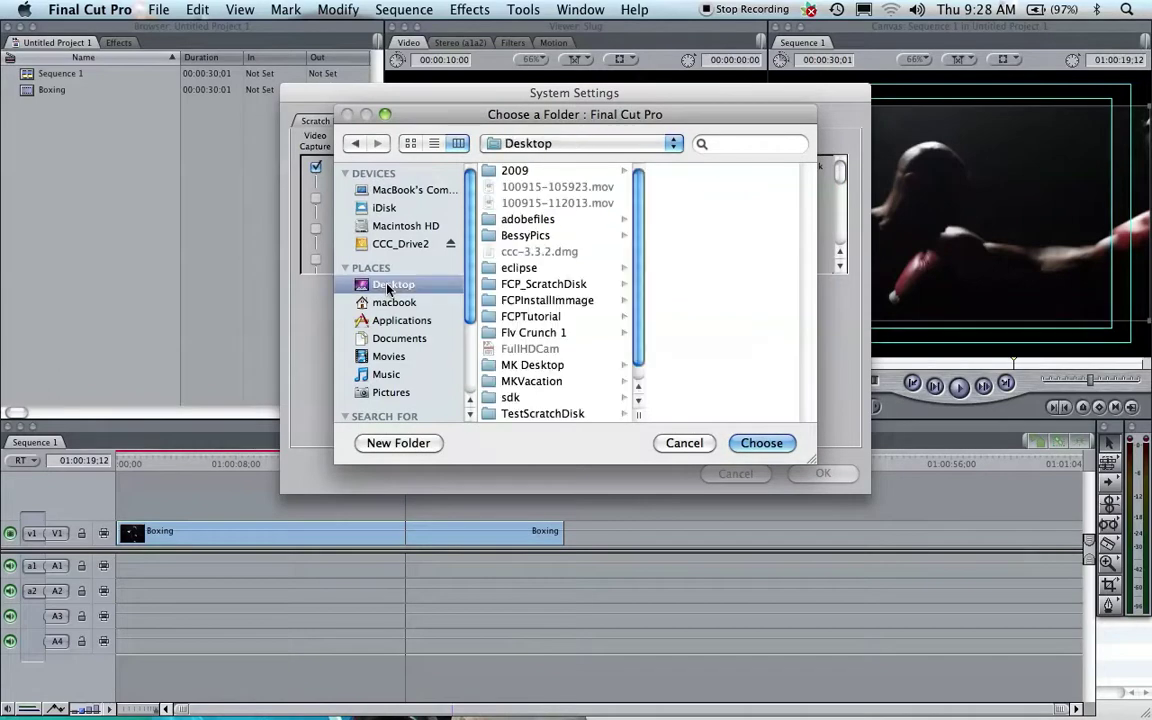
left_click(544, 414)
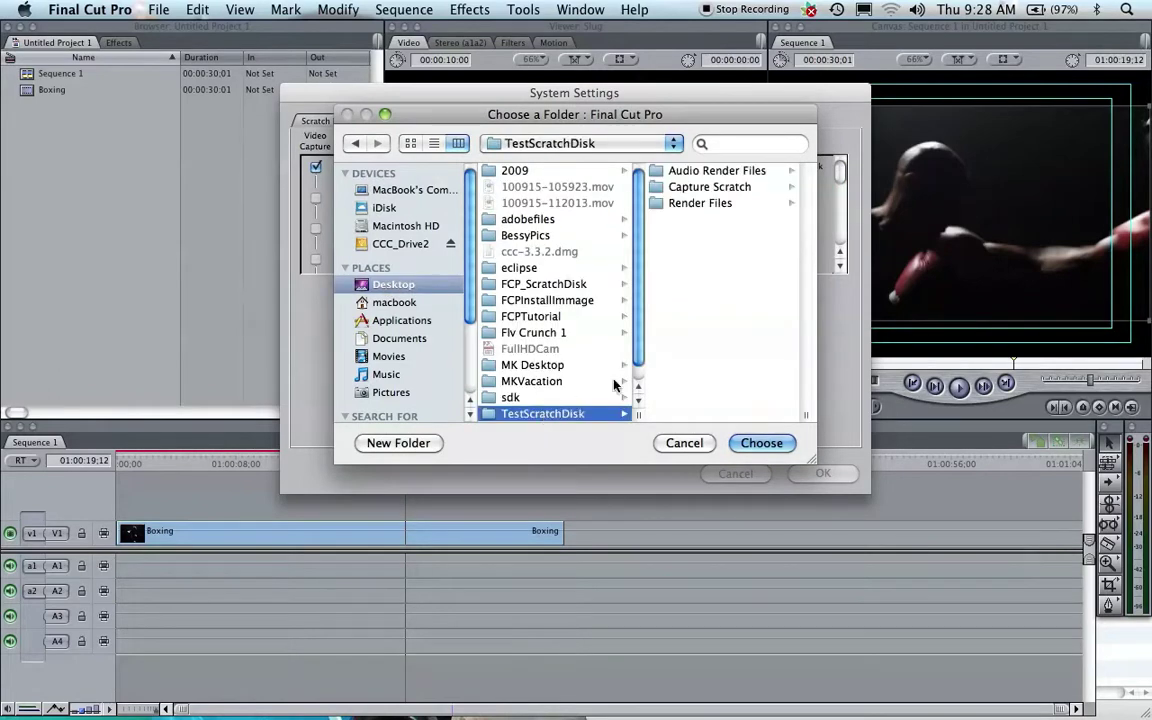
left_click(779, 453)
left_click(400, 281)
left_click(396, 283)
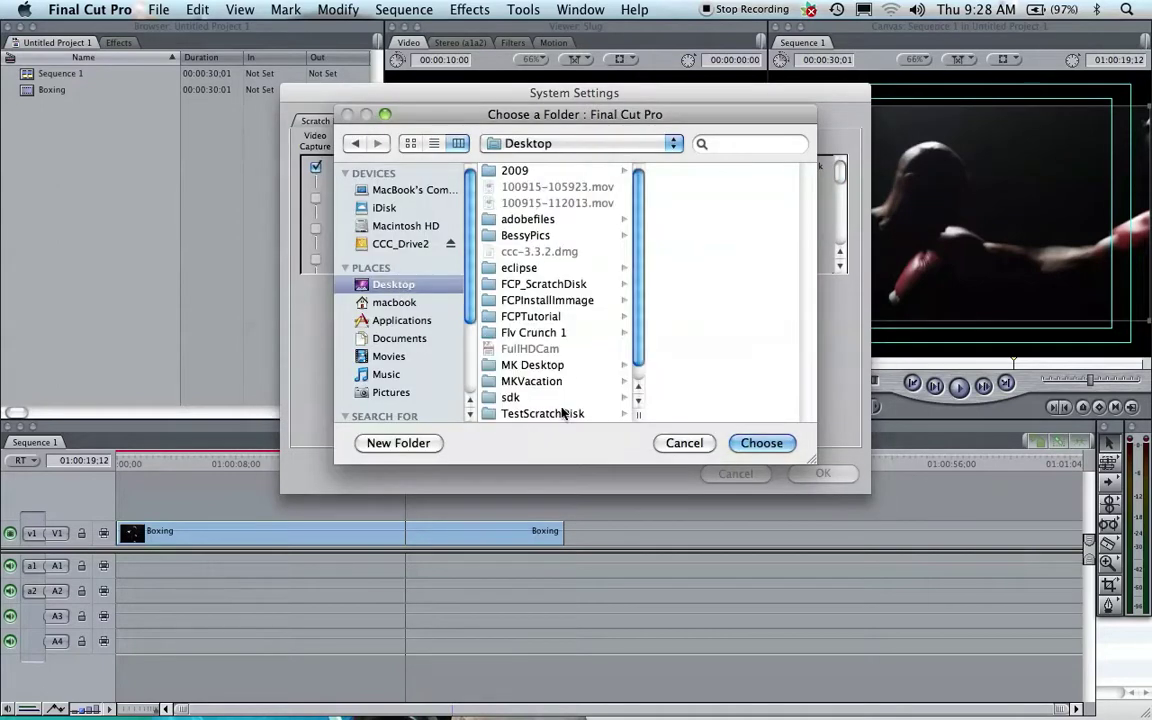
left_click(761, 442)
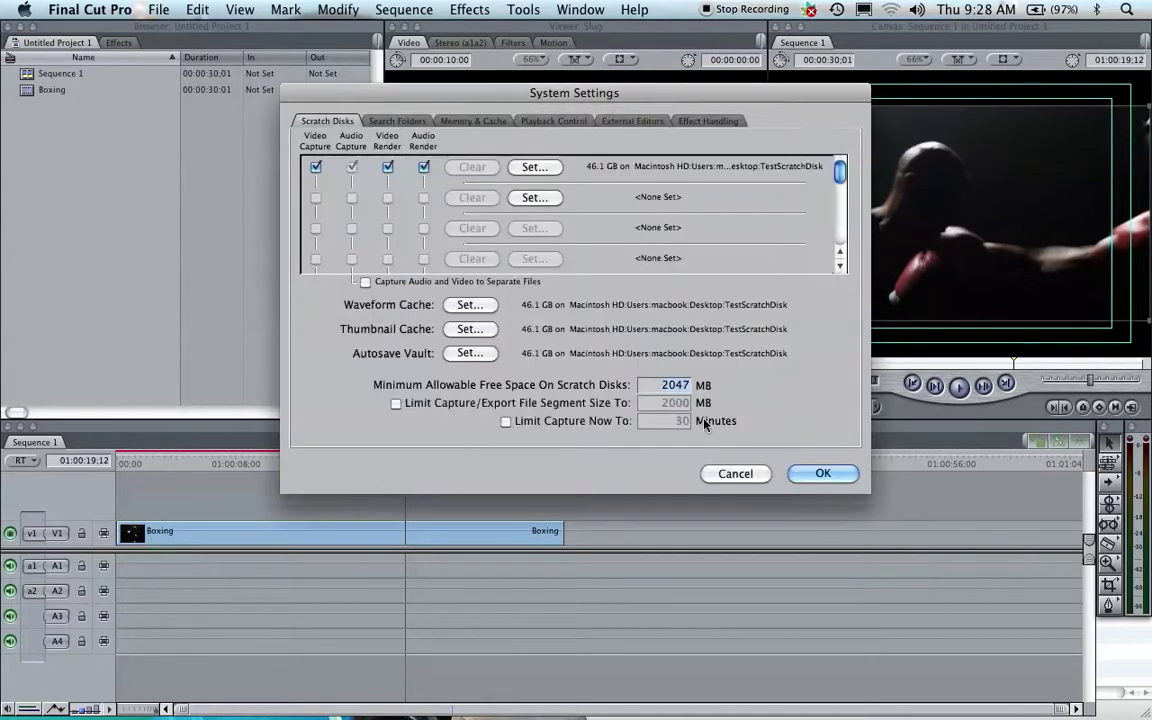
Set the thumbnail cache and the autosave vault to Desktop > TestScratchDisk
left_click(440, 328)
left_click(392, 284)
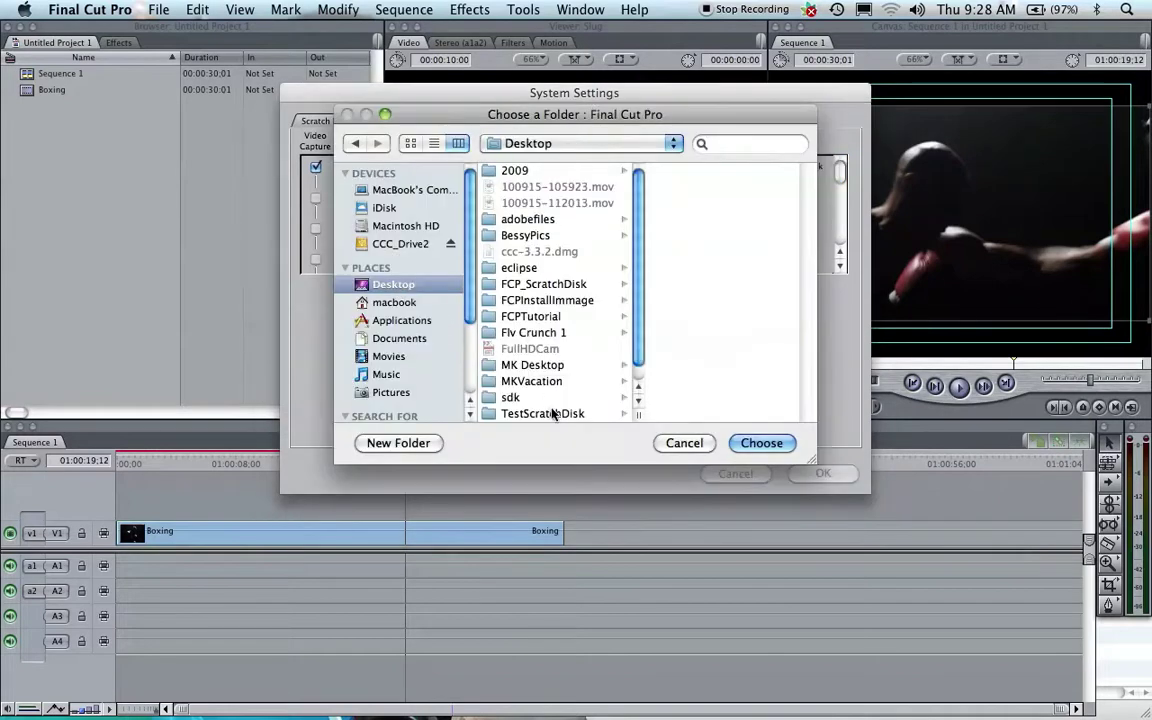
left_click(761, 443)
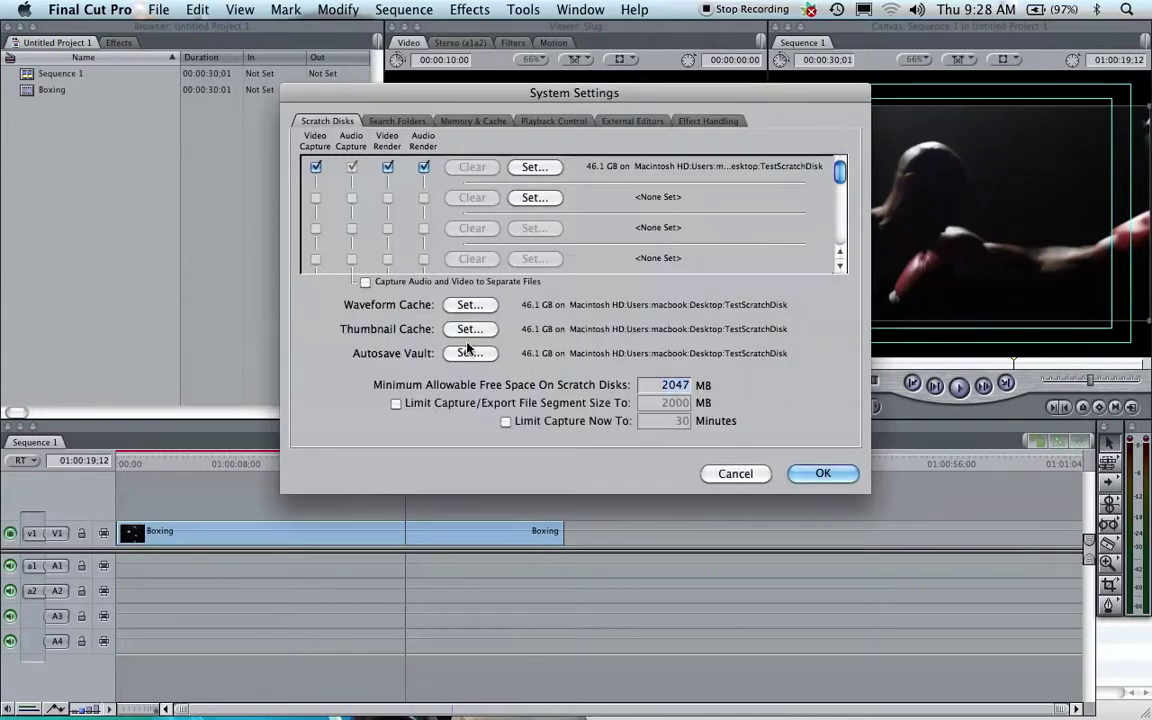
left_click(467, 354)
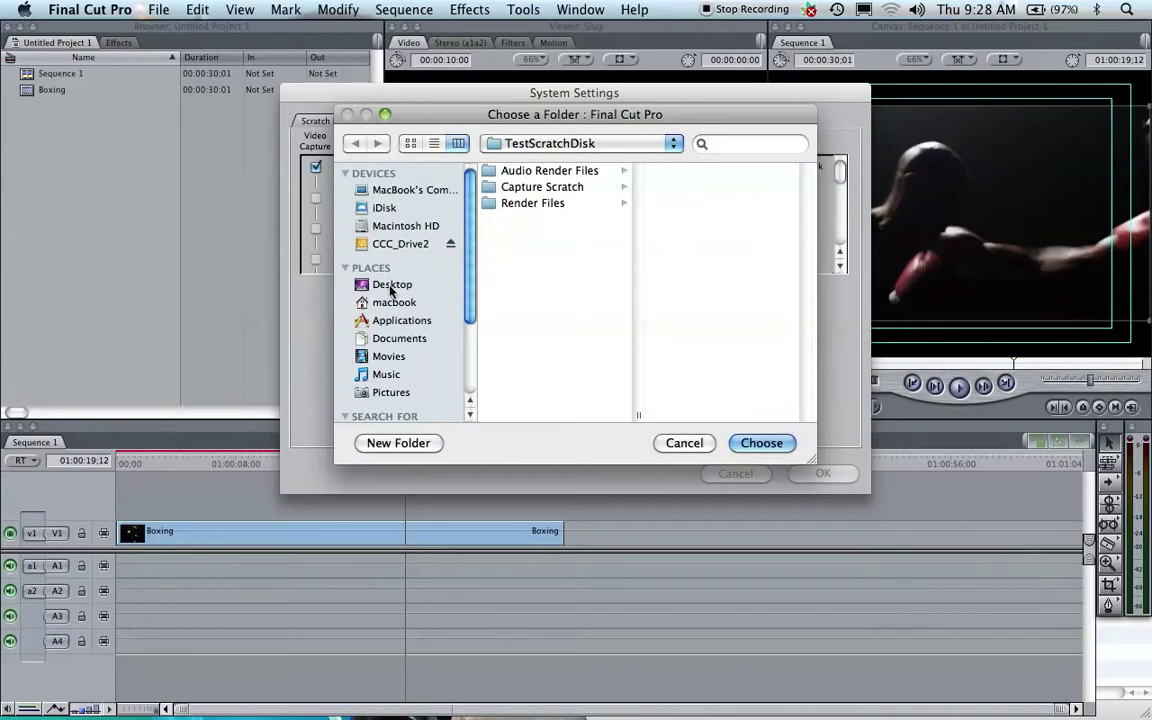
left_click(392, 284)
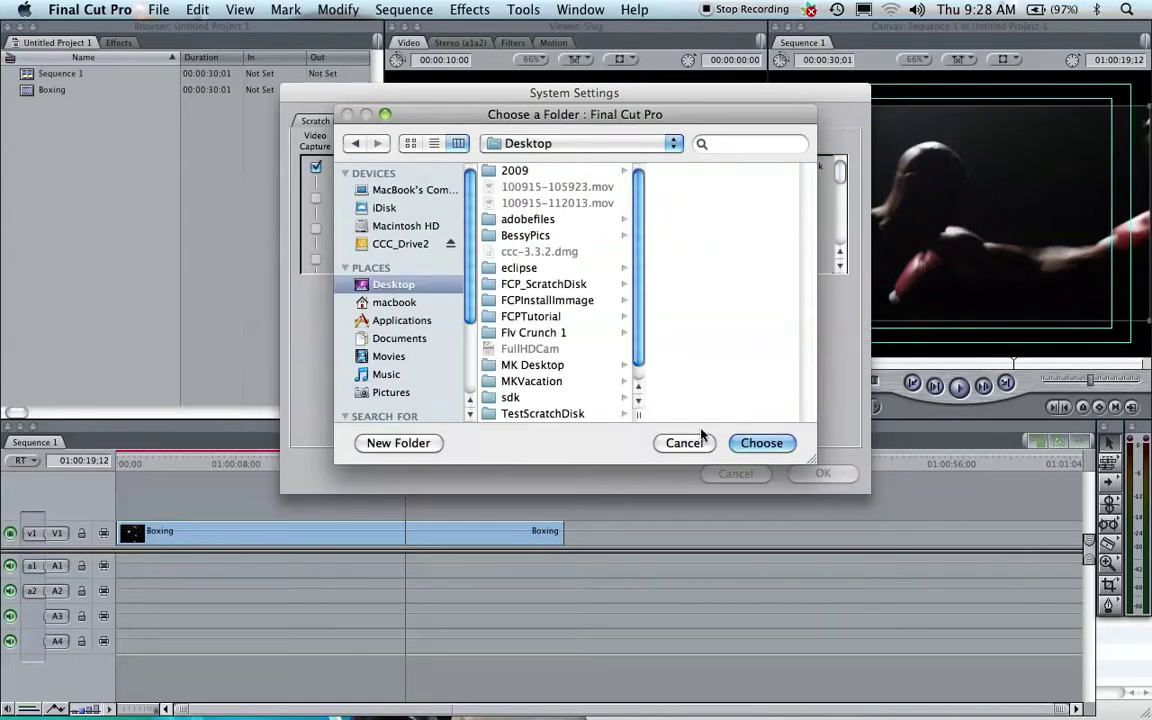
left_click(545, 413)
left_click(761, 443)
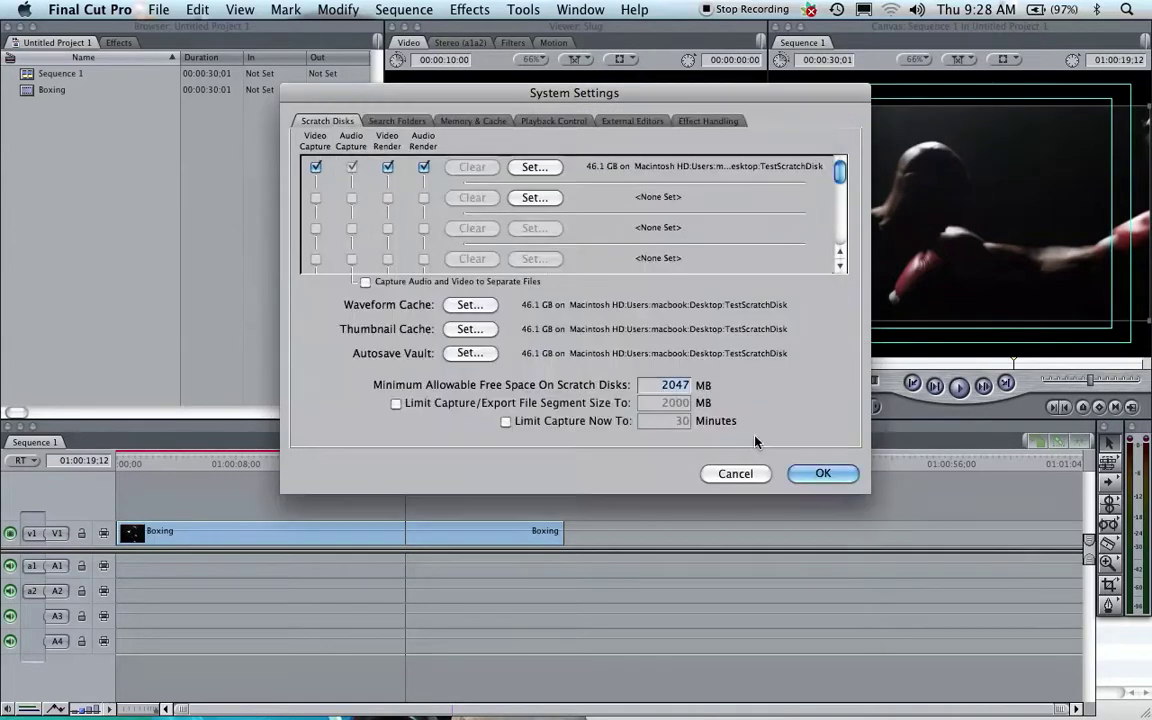
Apply the System Settings, then razor-cut the Boxing clip at 01:00:22:00 and select its second piece
left_click(820, 473)
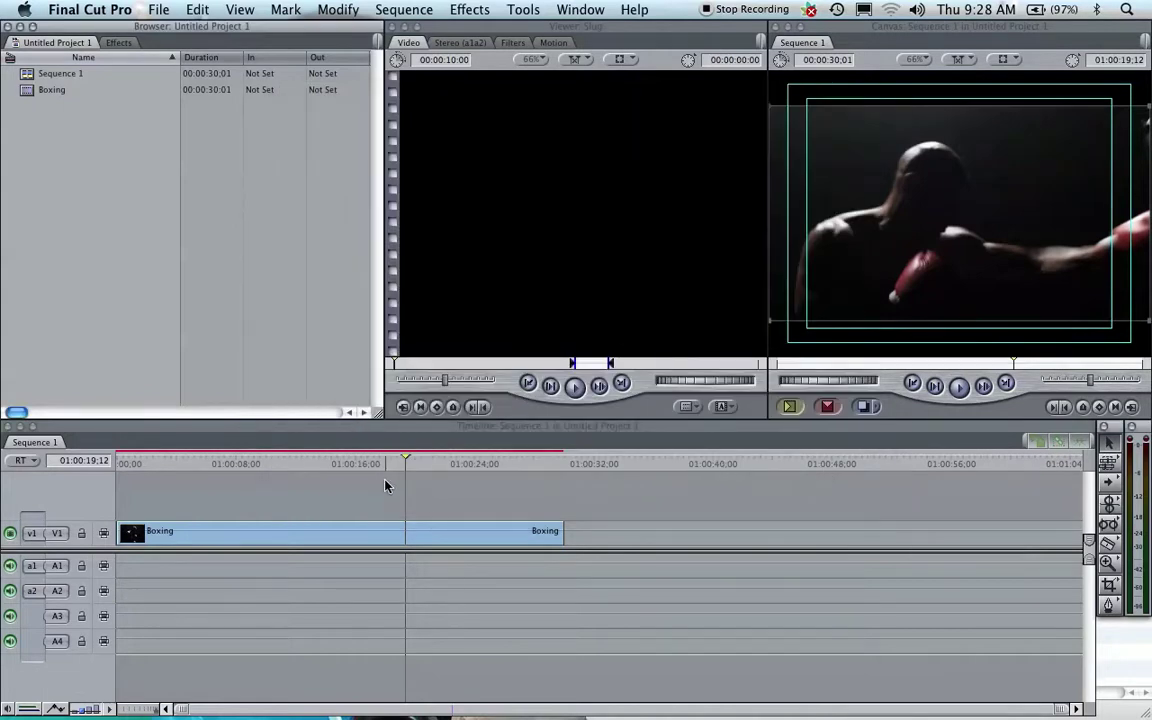
left_click(1107, 543)
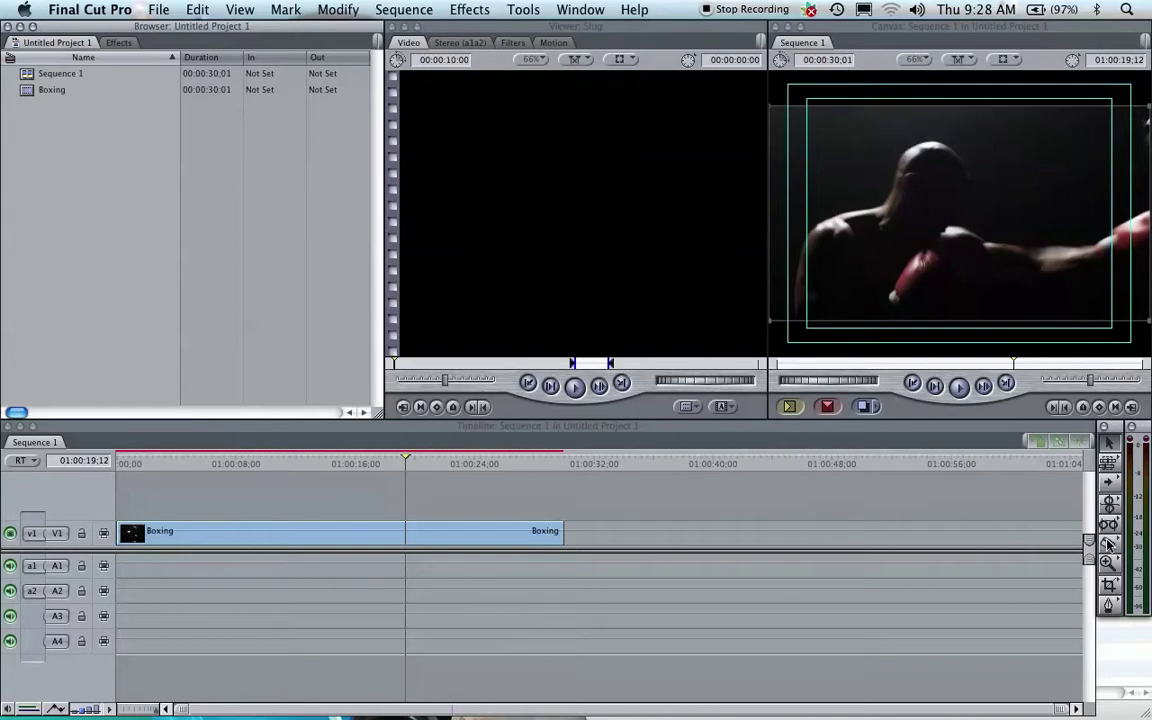
left_click(446, 462)
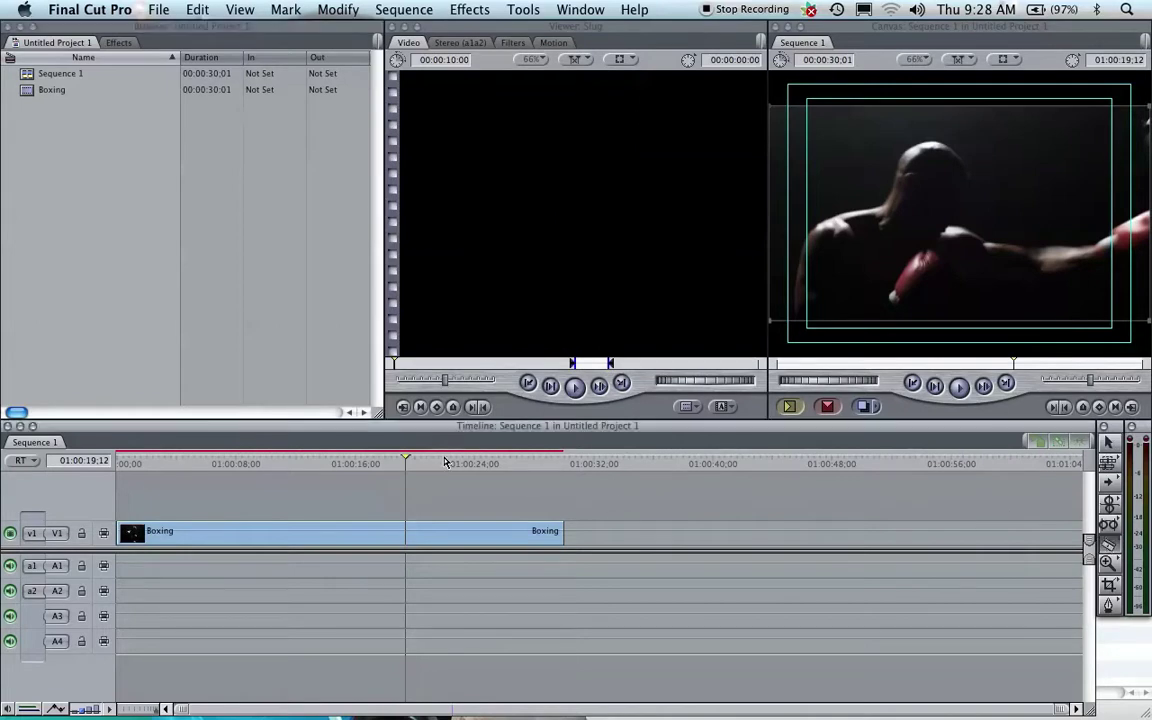
left_click(441, 536)
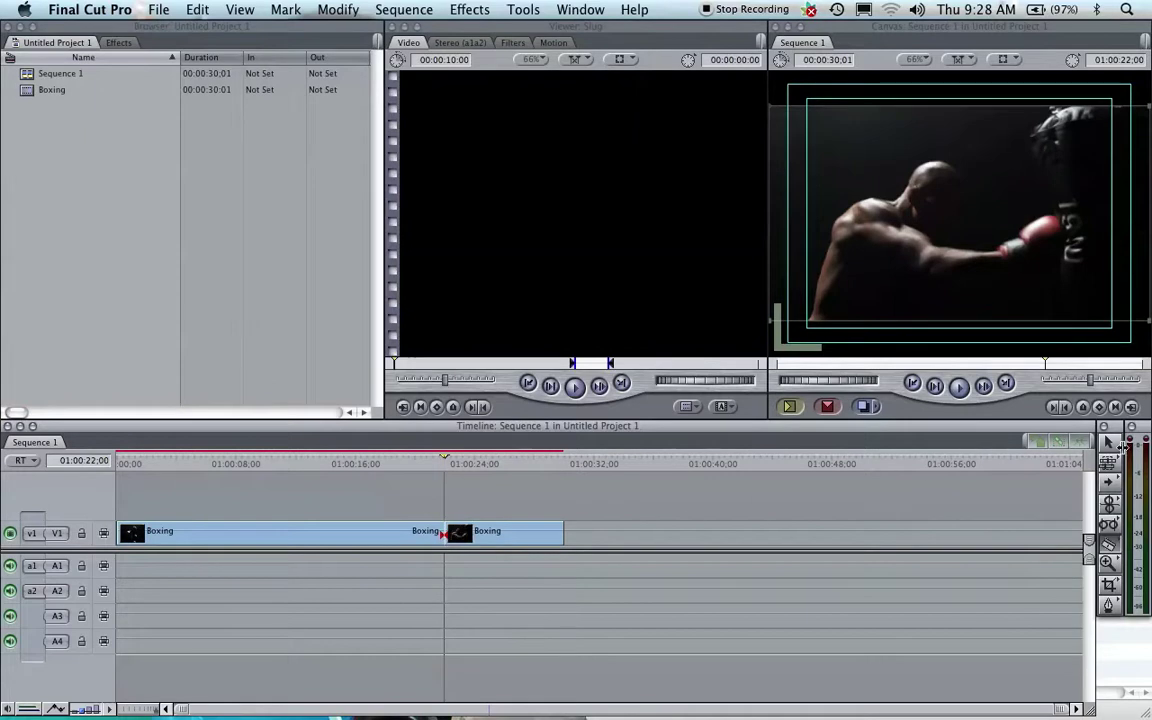
left_click(470, 532)
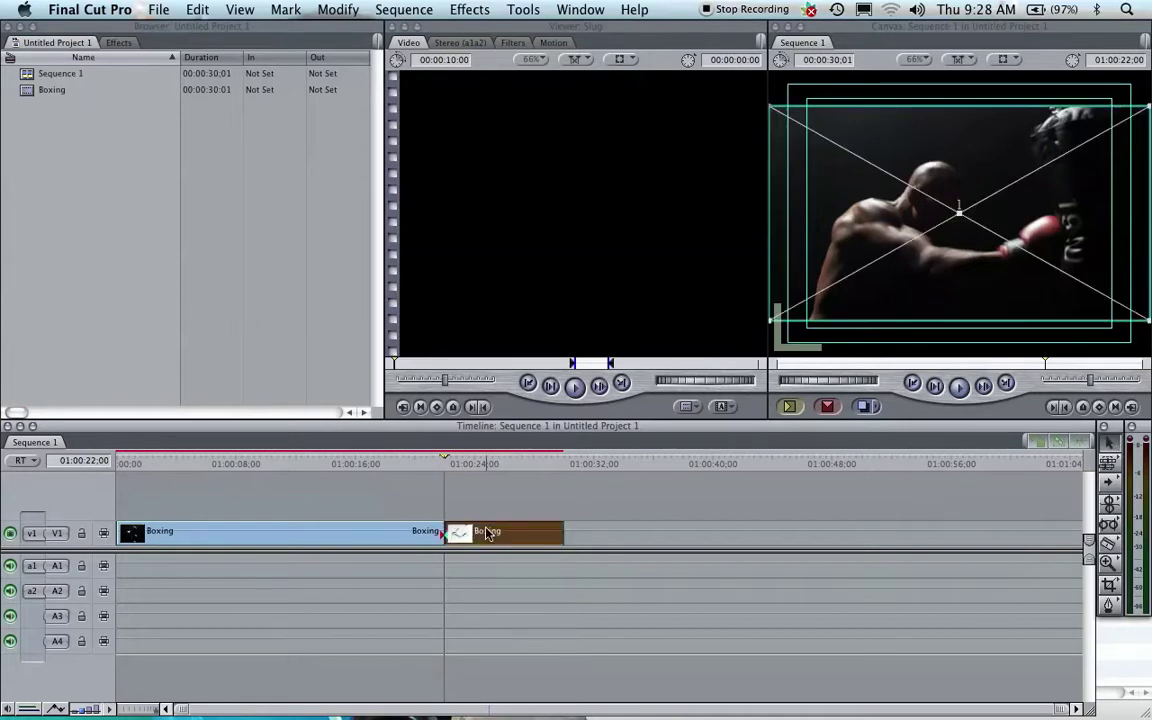
Render the selected second piece with Sequence > Render Selection > Both
left_click(410, 10)
mouse_move(410, 36)
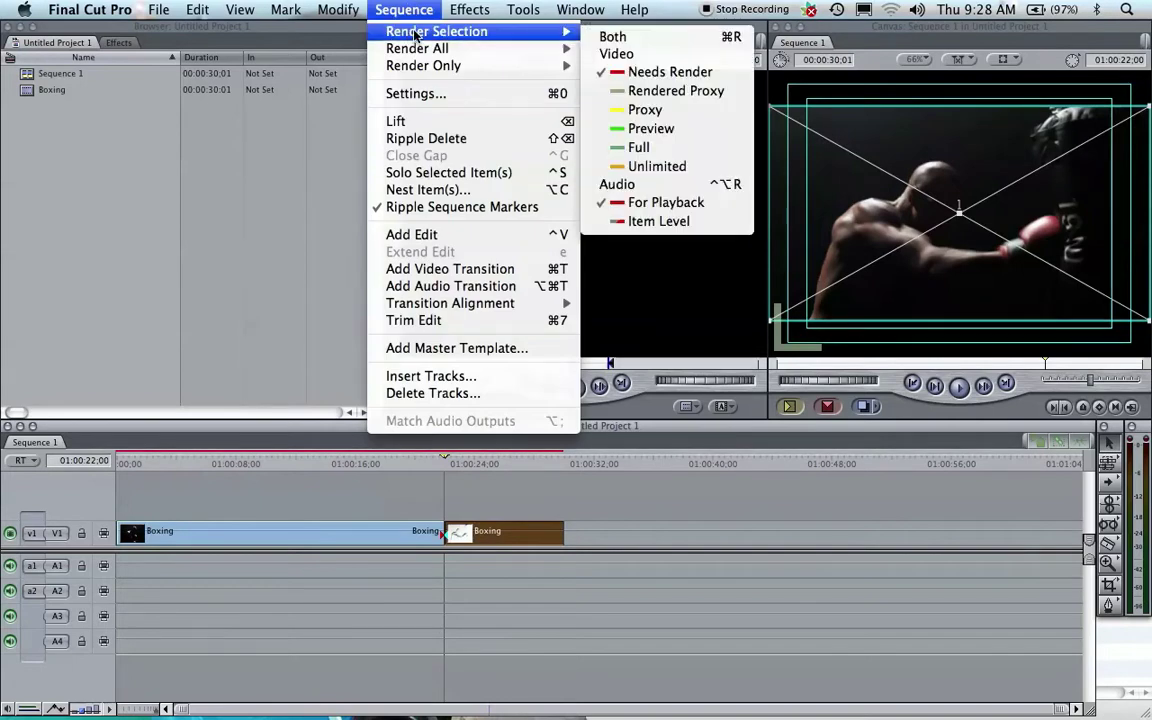
left_click(415, 36)
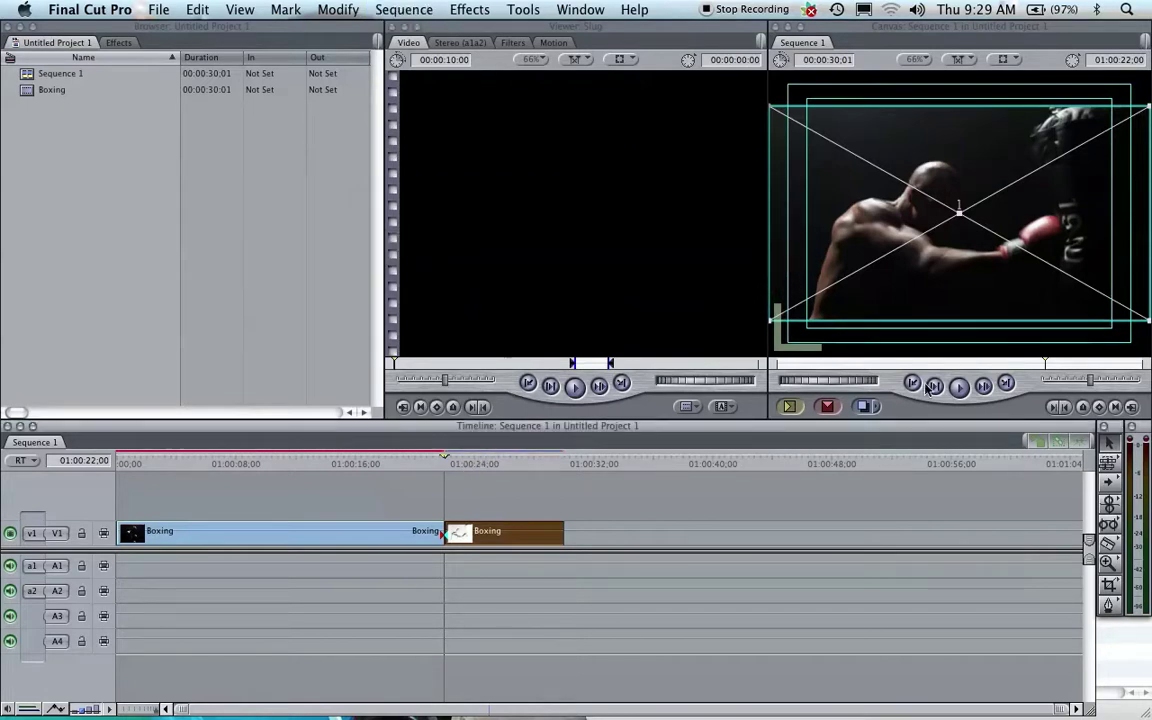
Play the rendered second Boxing piece in the Canvas, past the 01:00:22 cut
left_click(958, 387)
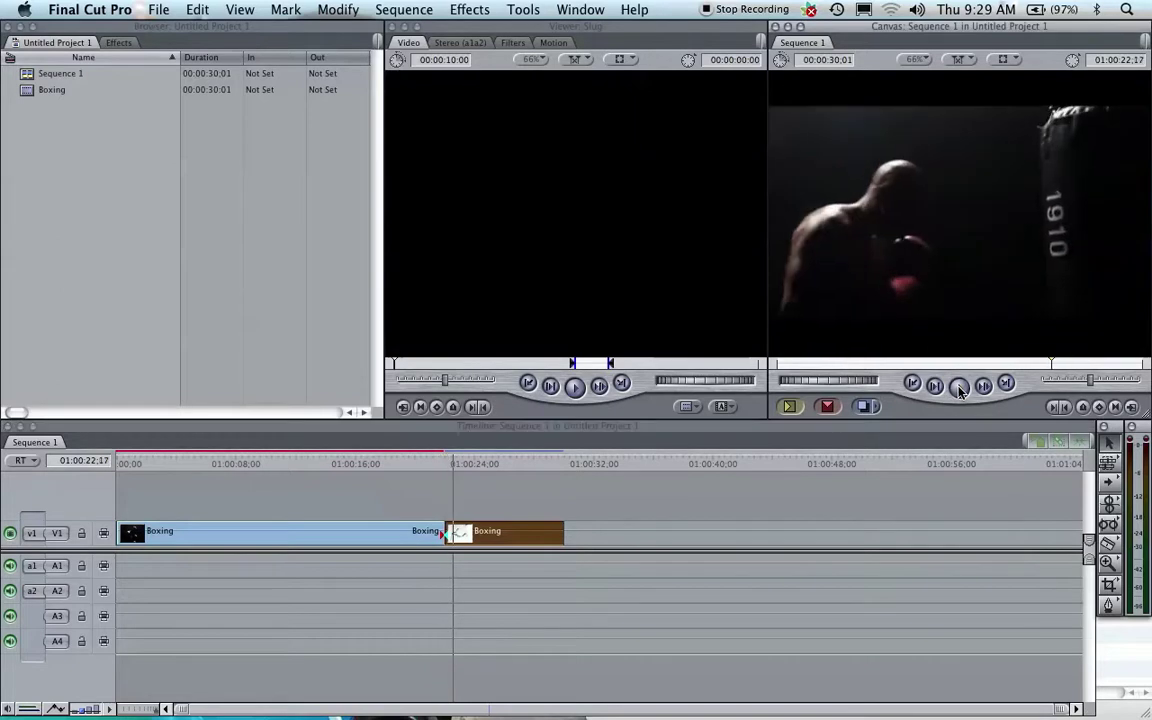